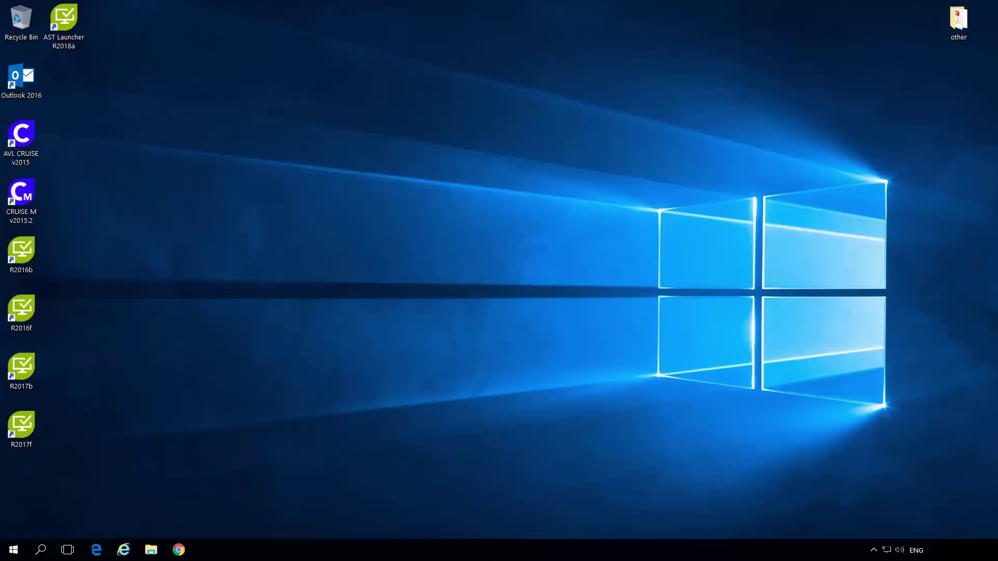
Start the AST Launcher R2018a and launch CRUISE M from its splash window.
double_click(68, 24)
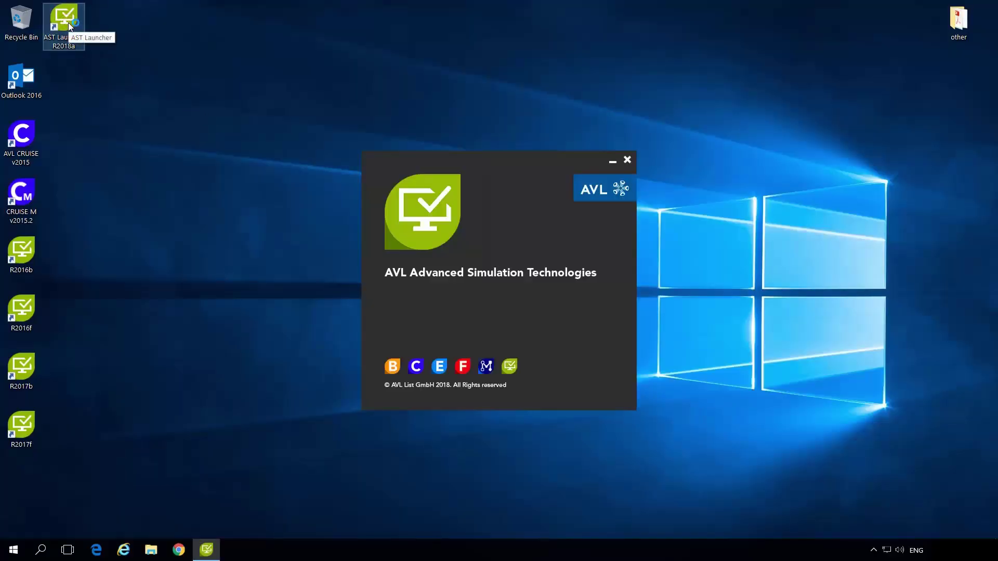
click(422, 357)
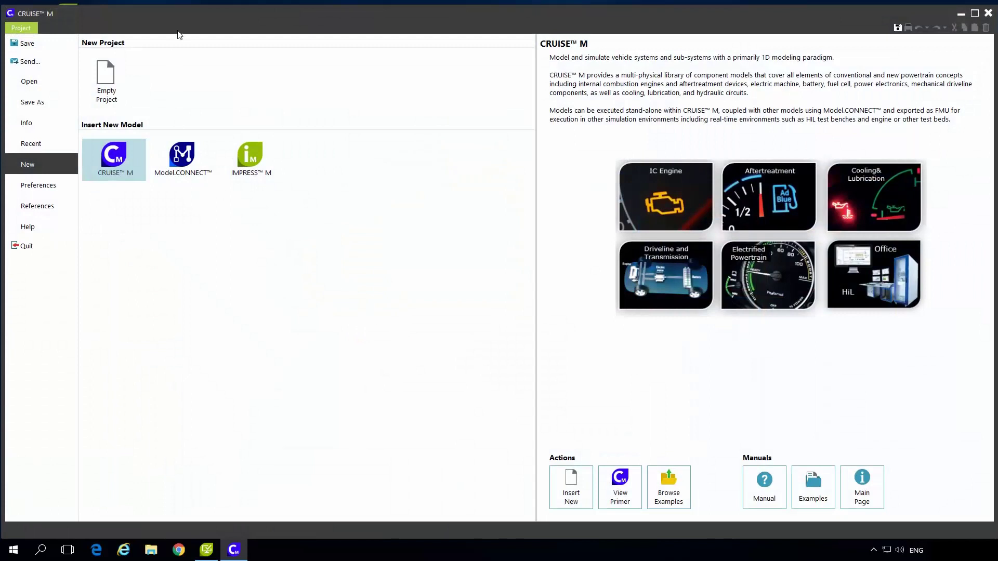
Maximize CRUISE M and browse the Open, Save As and Info pages, ending on Recent.
double_click(183, 15)
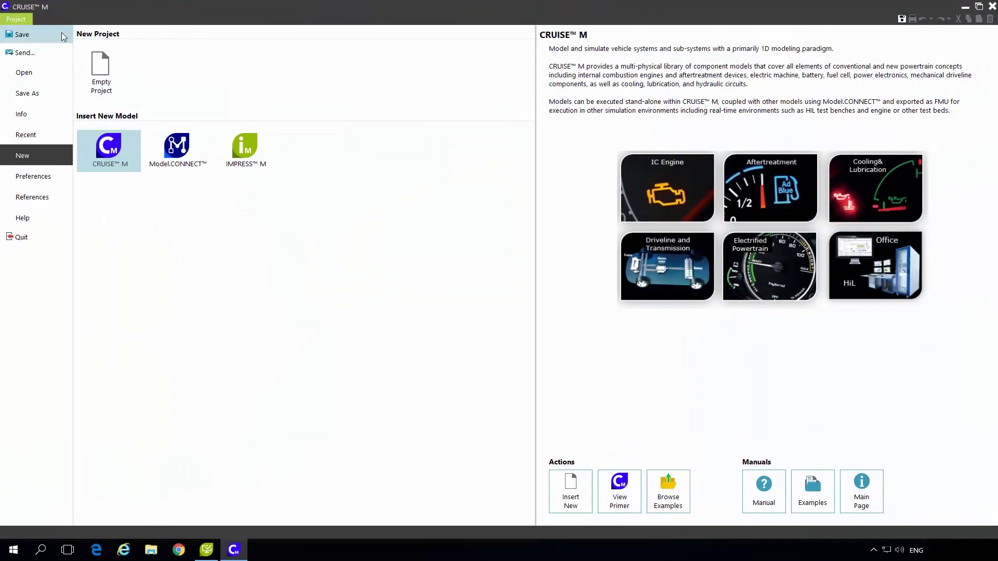
click(36, 73)
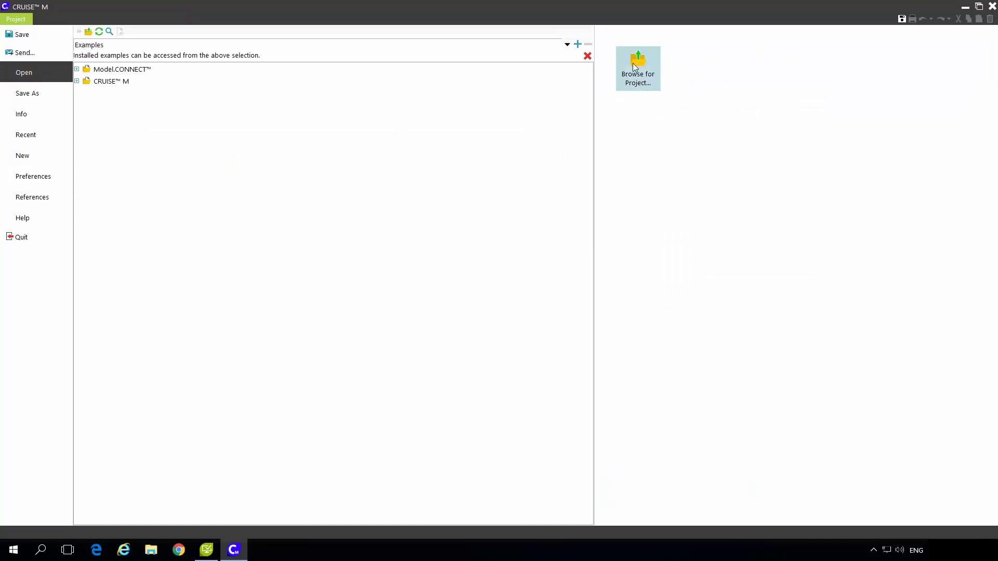
click(46, 94)
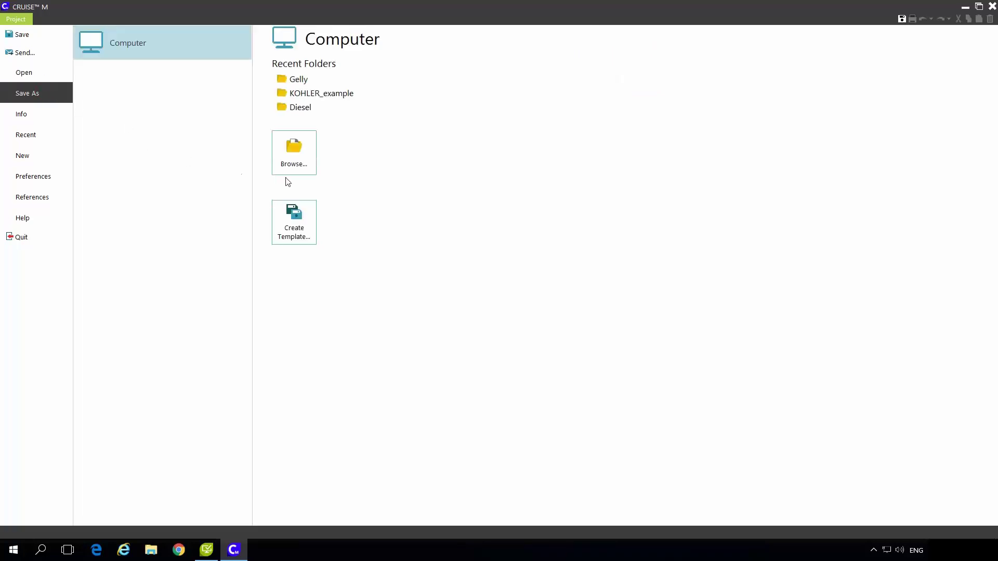
click(35, 113)
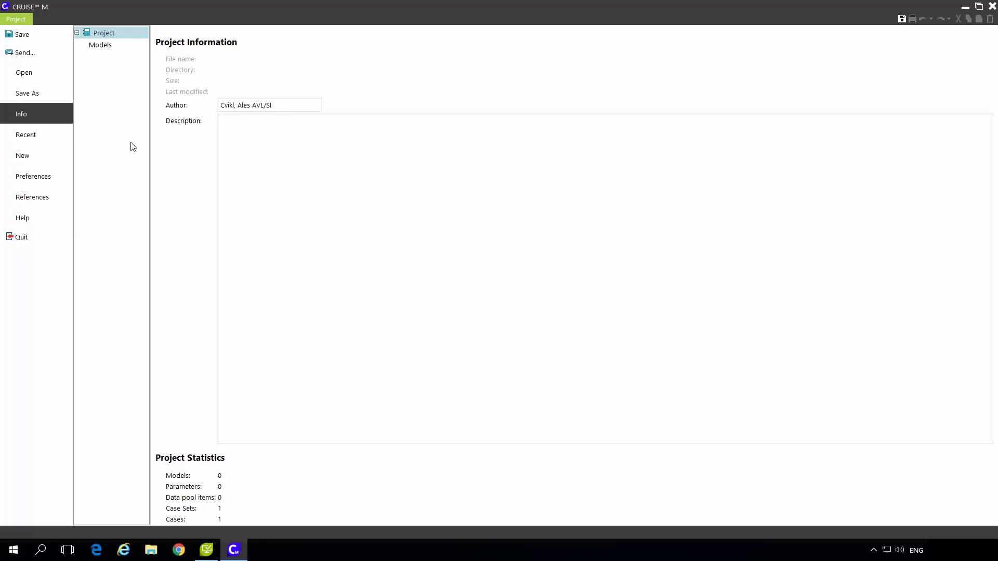
click(43, 135)
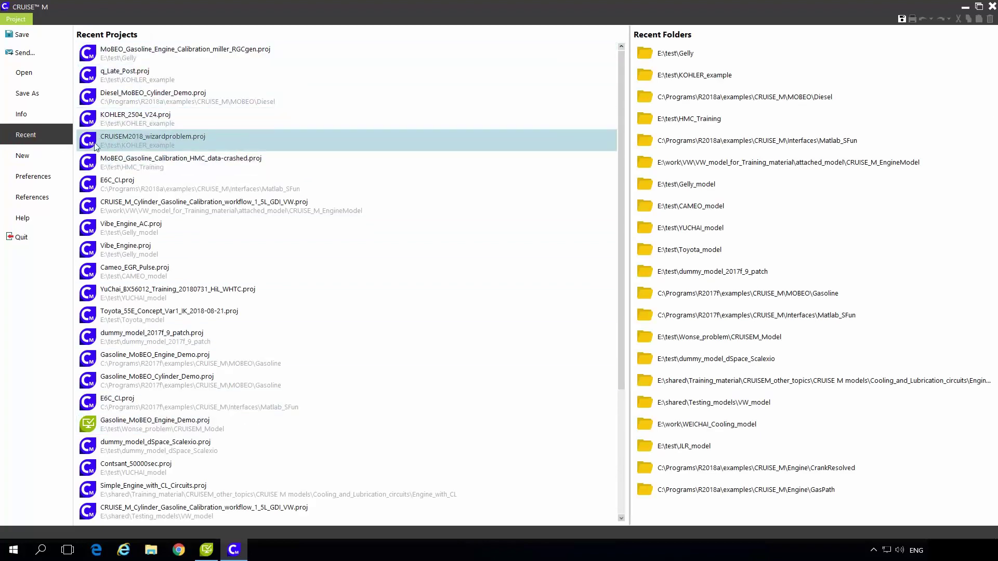
Preview Model.CONNECT, look at Preferences and Help, then return to the New project page.
click(45, 156)
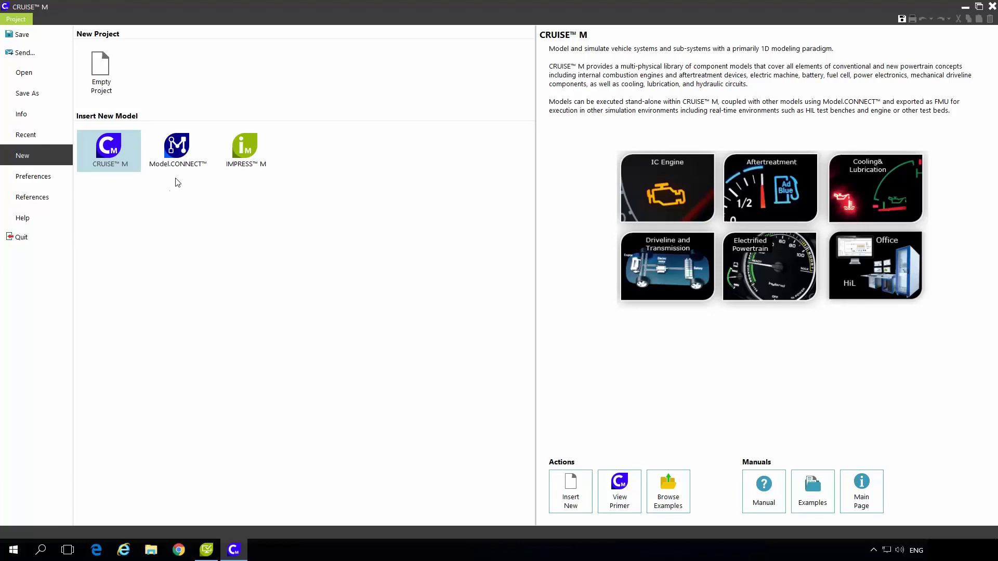
click(177, 154)
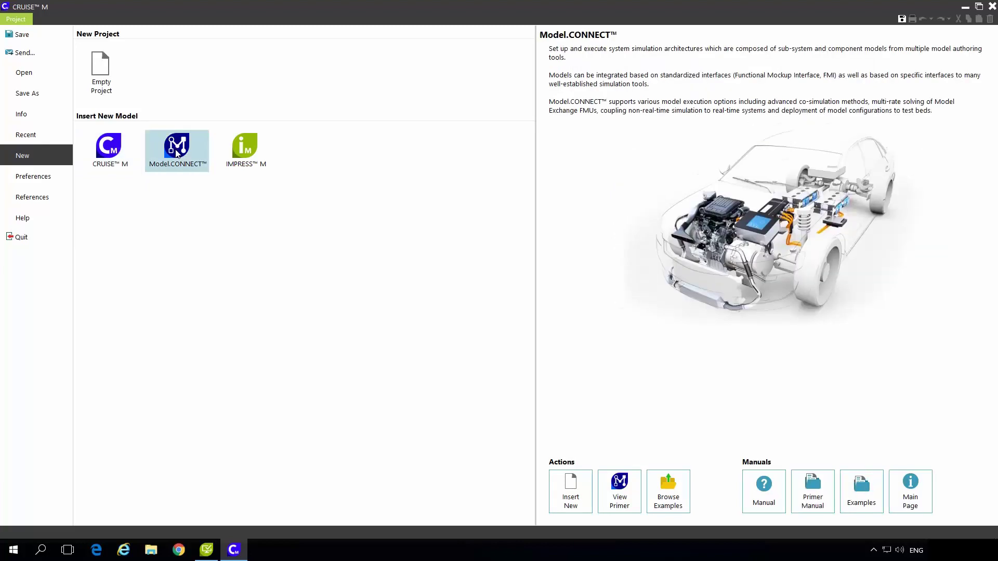
click(205, 194)
click(42, 182)
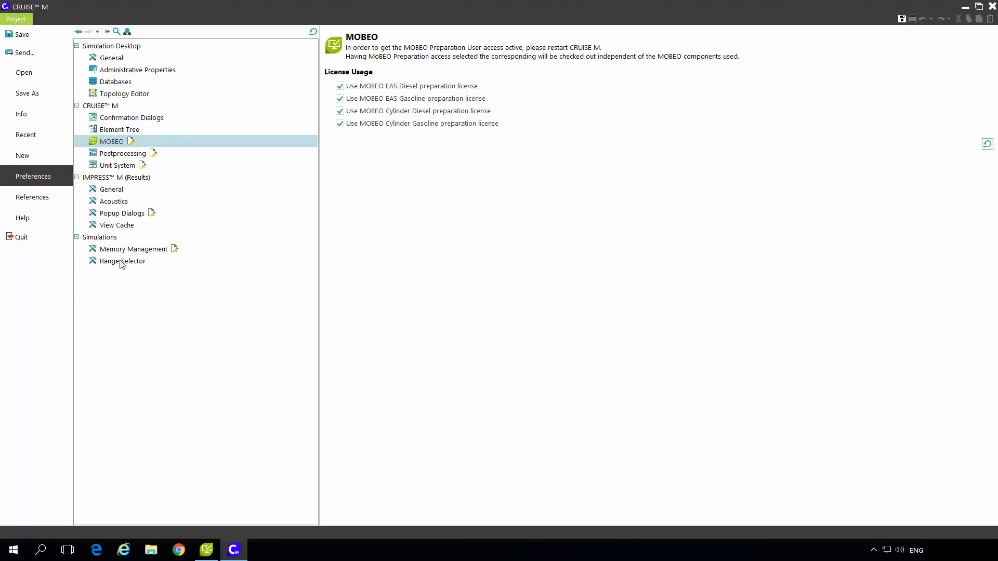
click(52, 221)
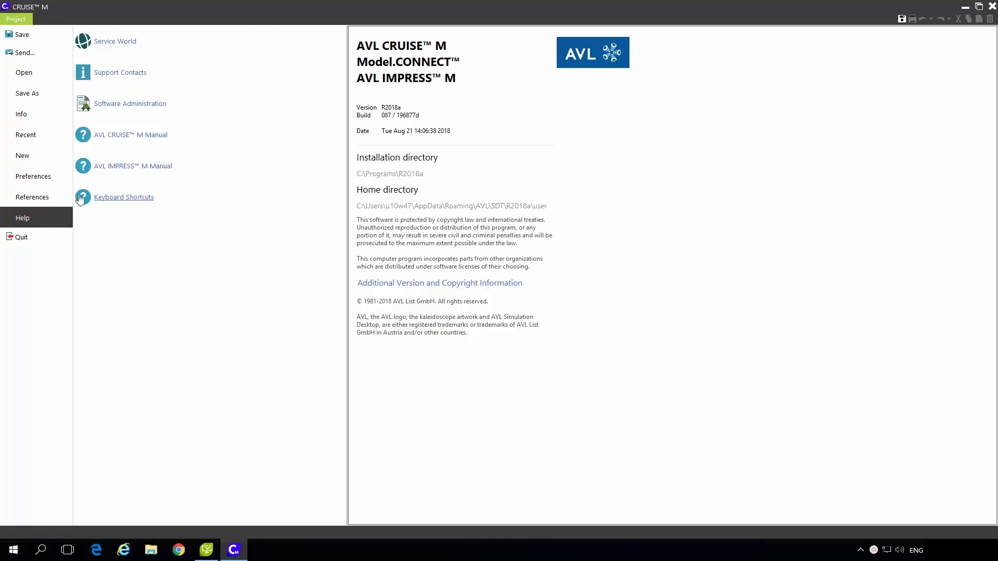
click(42, 156)
Insert a CRUISE M model, creating CRUISE M 1 with an empty System topology.
click(115, 152)
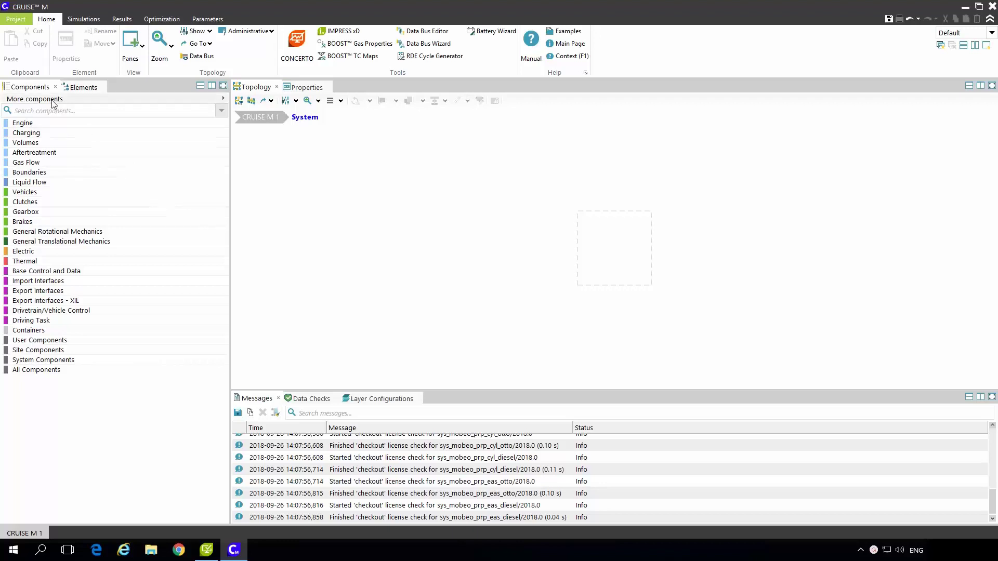
Look through the Elements, Topology, Properties, Data Check and Layer Configurations panes.
click(81, 88)
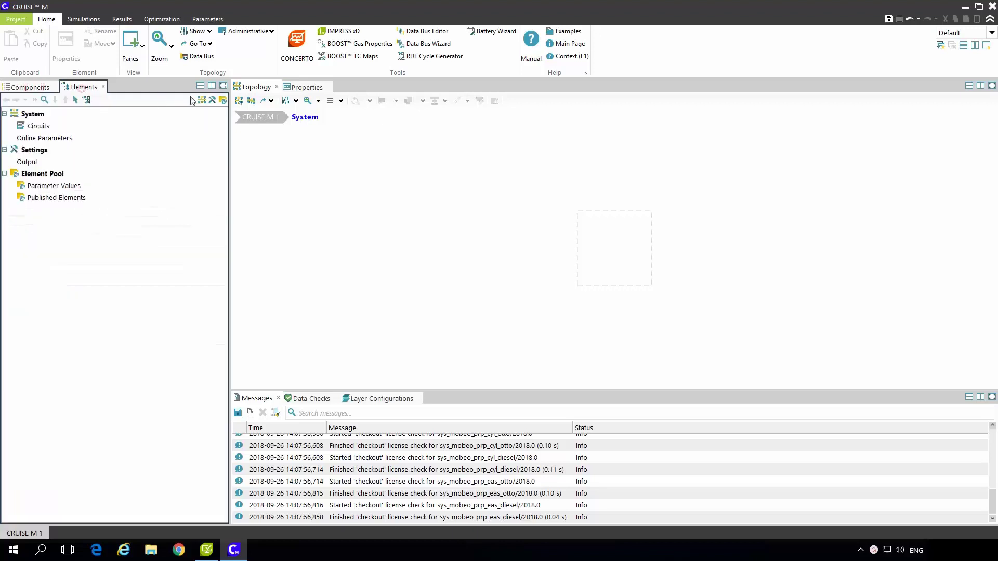
click(257, 88)
click(304, 88)
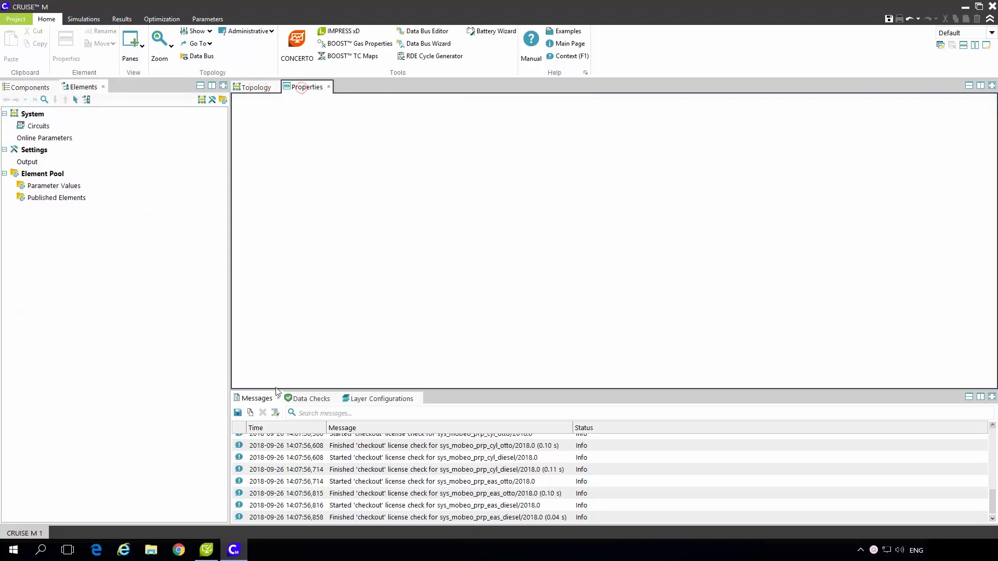
click(257, 399)
click(309, 399)
click(371, 399)
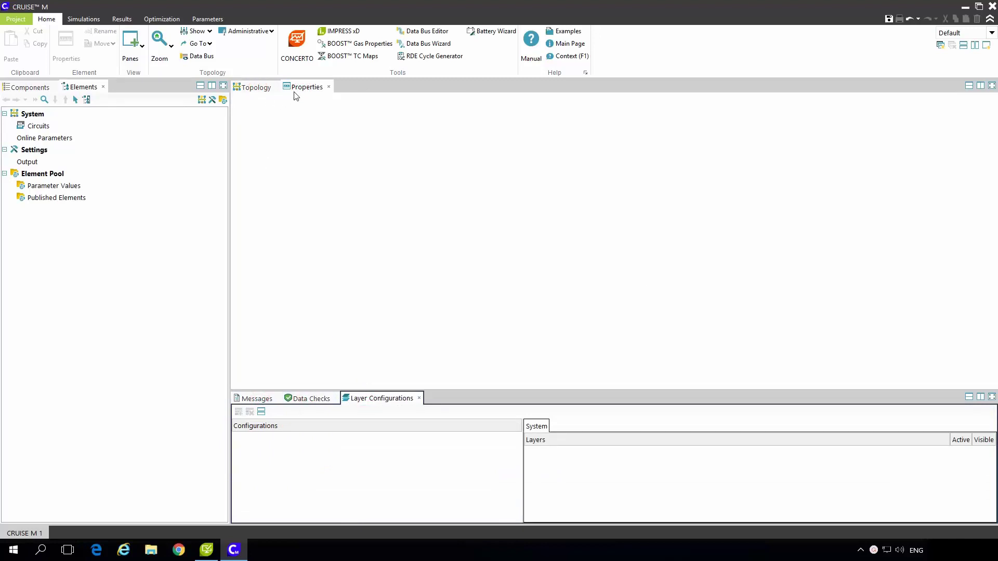
Move Properties beside Elements, widen the left panel, and merge both into one split pane.
mouse_move(299, 89)
mouse_down()
mouse_move(153, 88)
mouse_move(377, 359)
mouse_move(443, 400)
mouse_move(301, 88)
mouse_up()
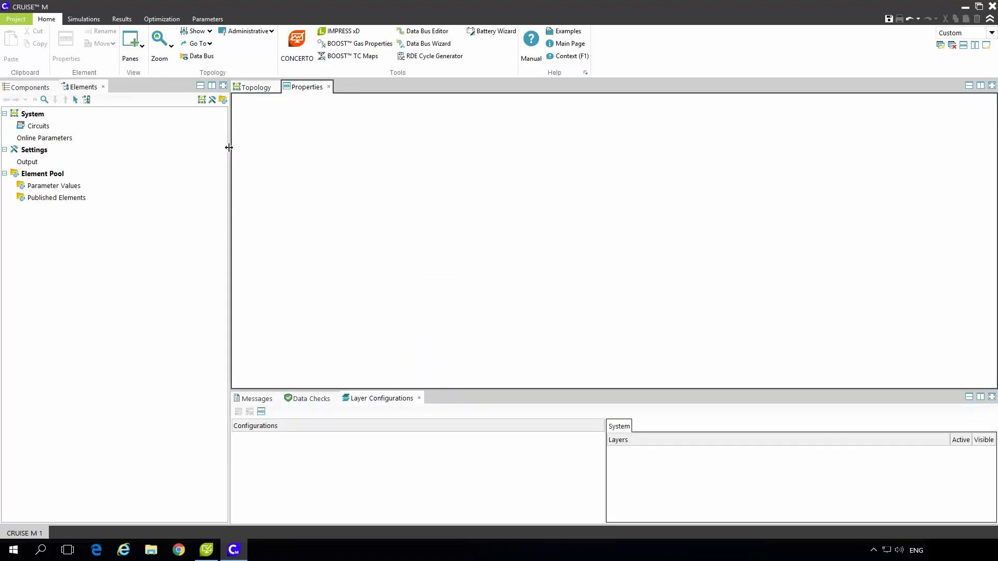
drag(229, 148, 297, 151)
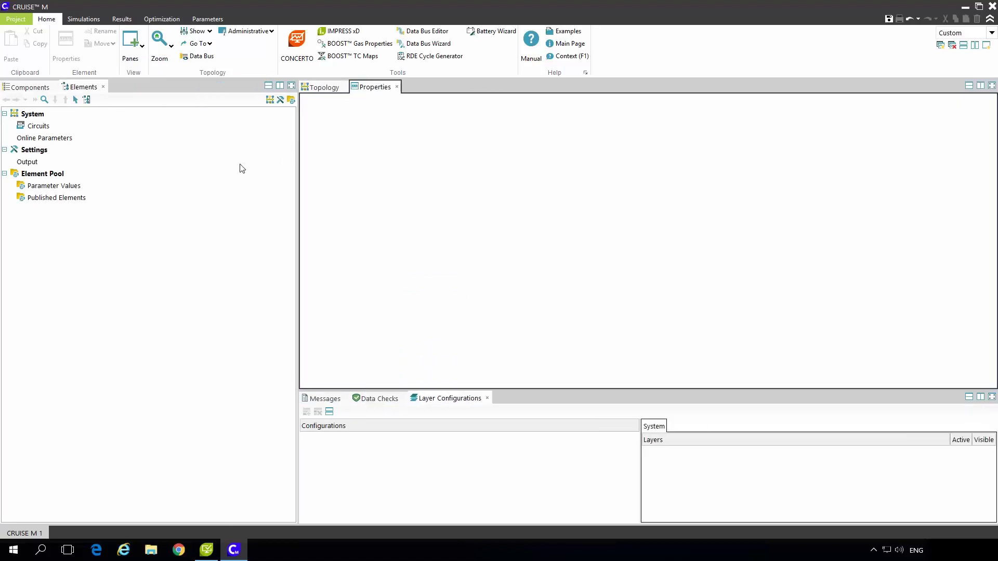
click(84, 87)
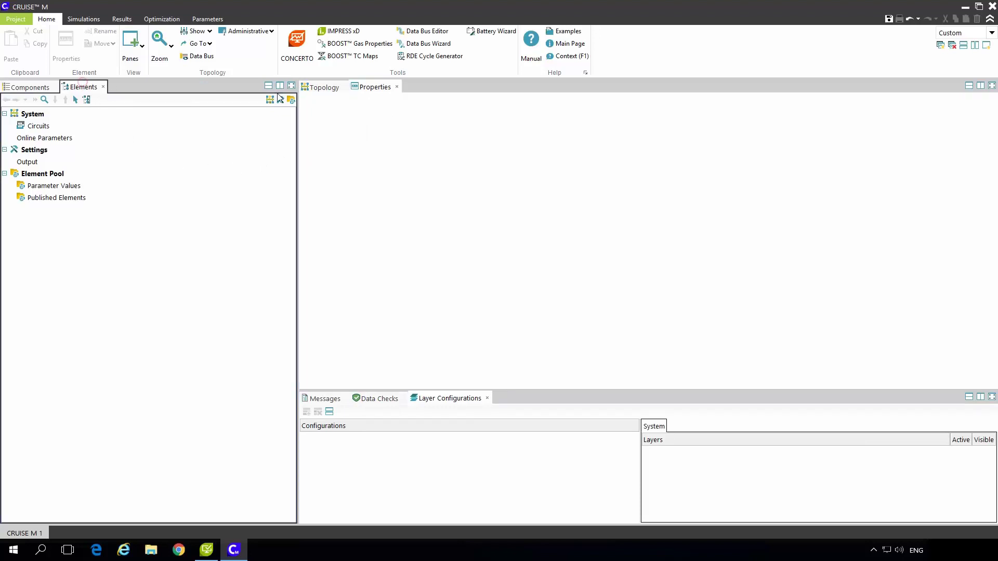
click(86, 100)
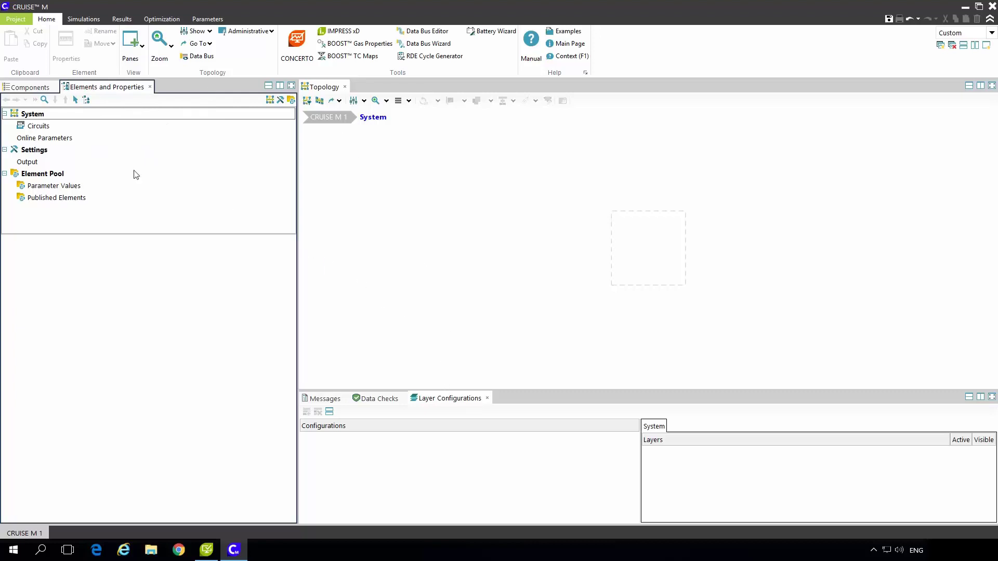
click(326, 87)
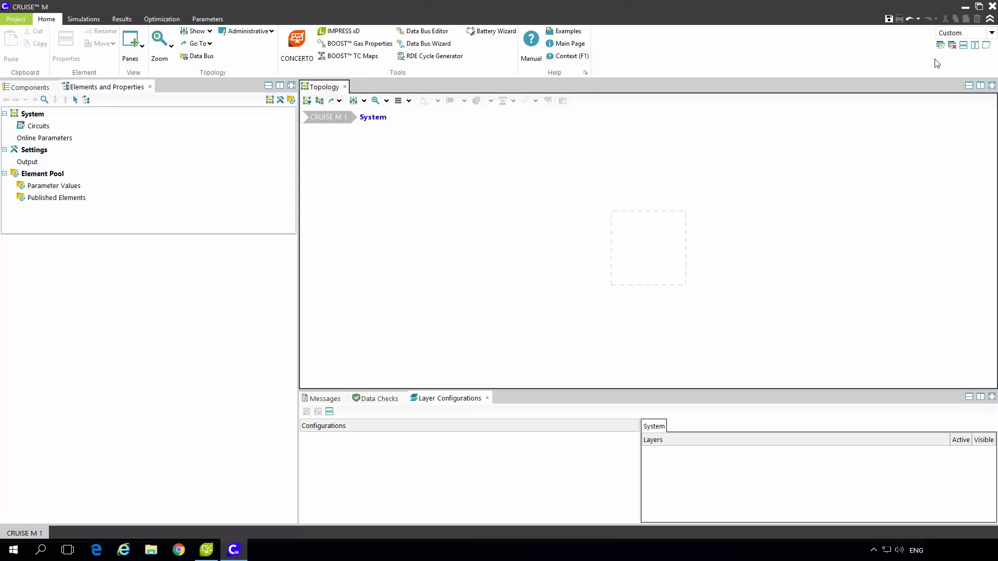
click(959, 33)
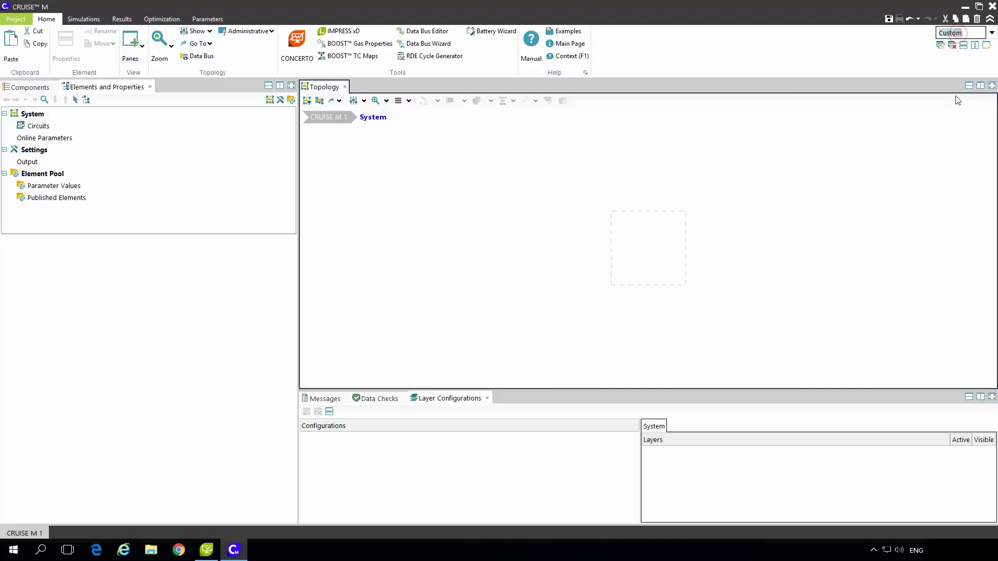
text(AVL)
key(Return)
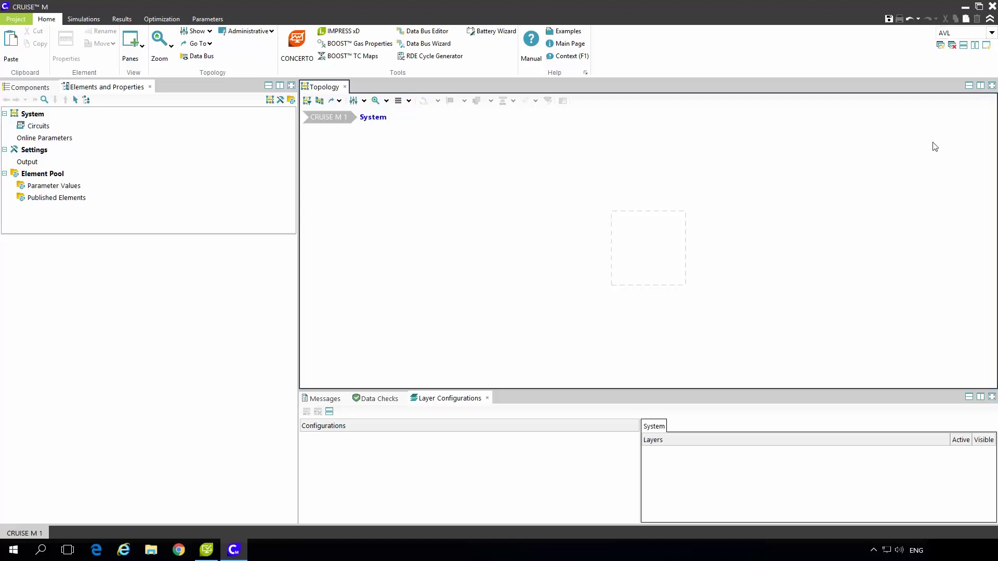
click(992, 33)
click(992, 35)
click(993, 35)
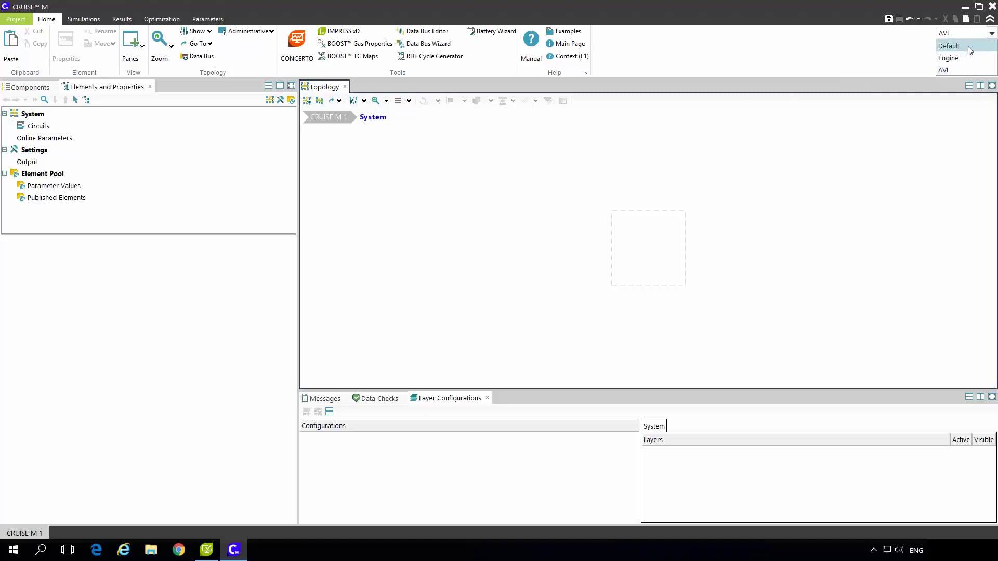
click(965, 45)
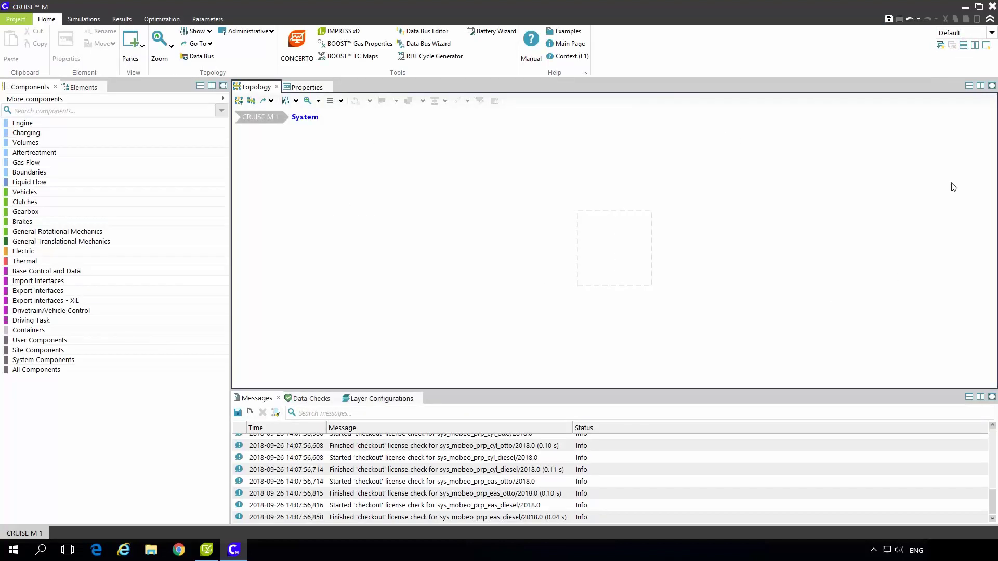
click(992, 32)
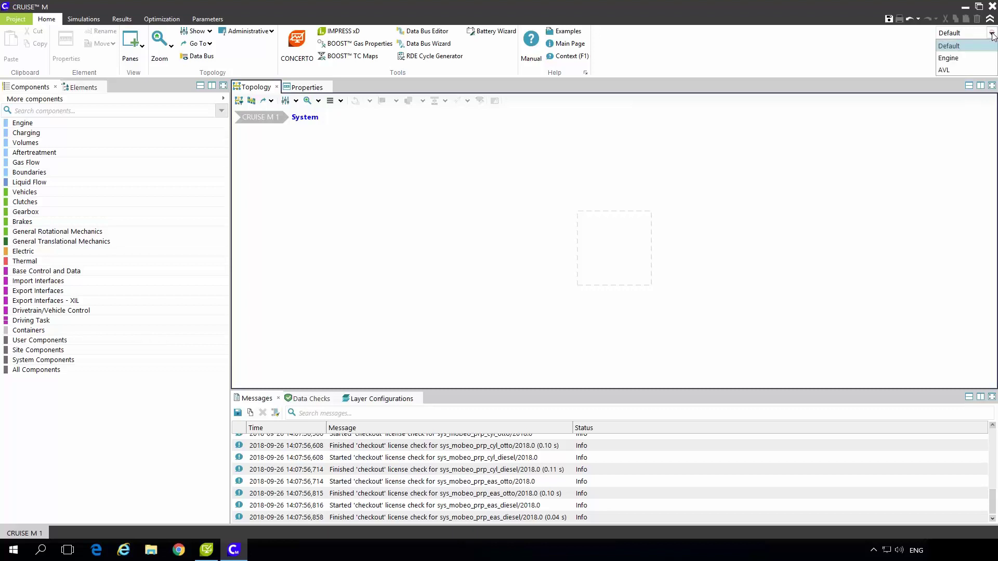
click(953, 69)
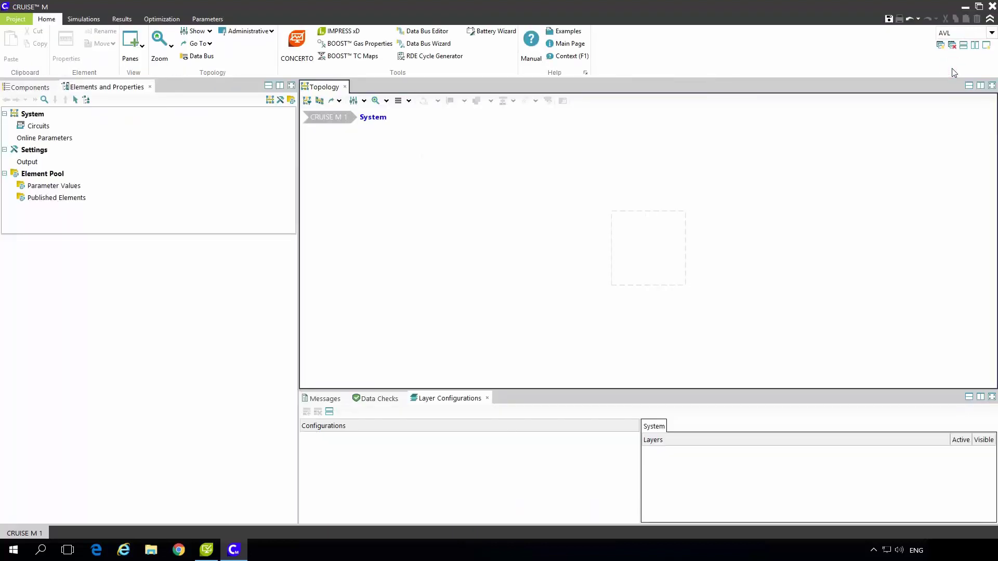
click(884, 163)
In the Components library, expand Engine and select Cylinder Block, Intake/Exhaust Port and Combustion Chamber.
click(33, 86)
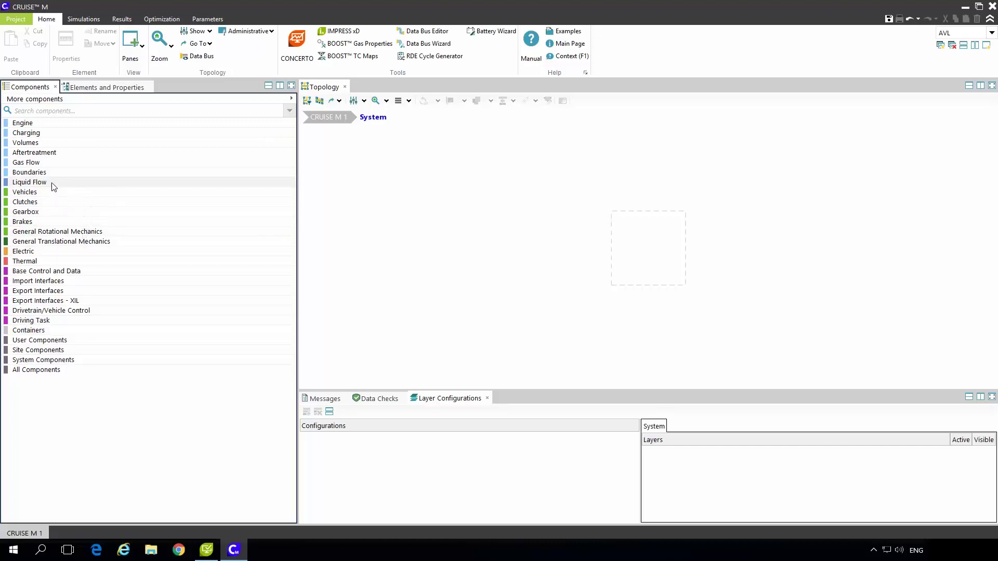
click(21, 124)
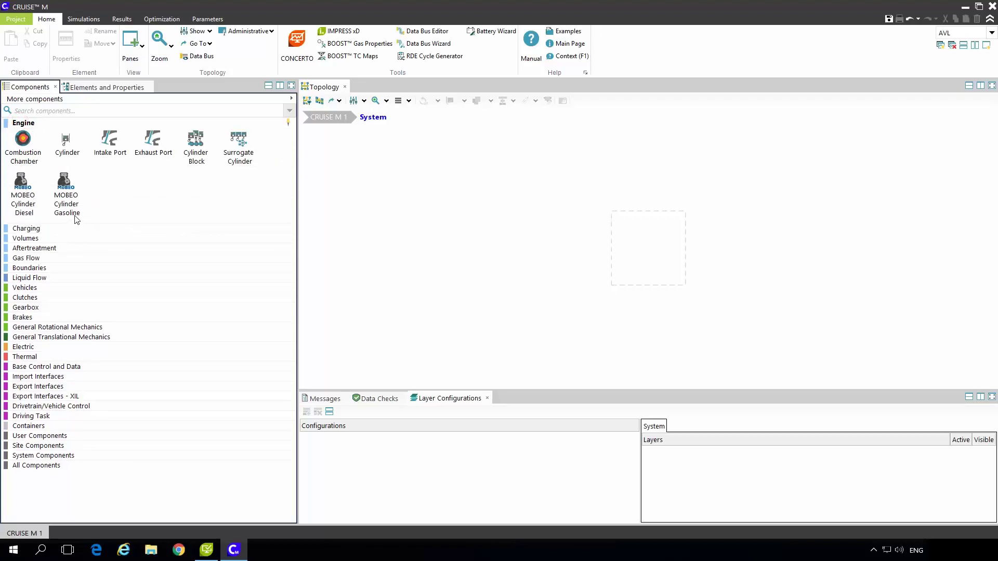
click(193, 150)
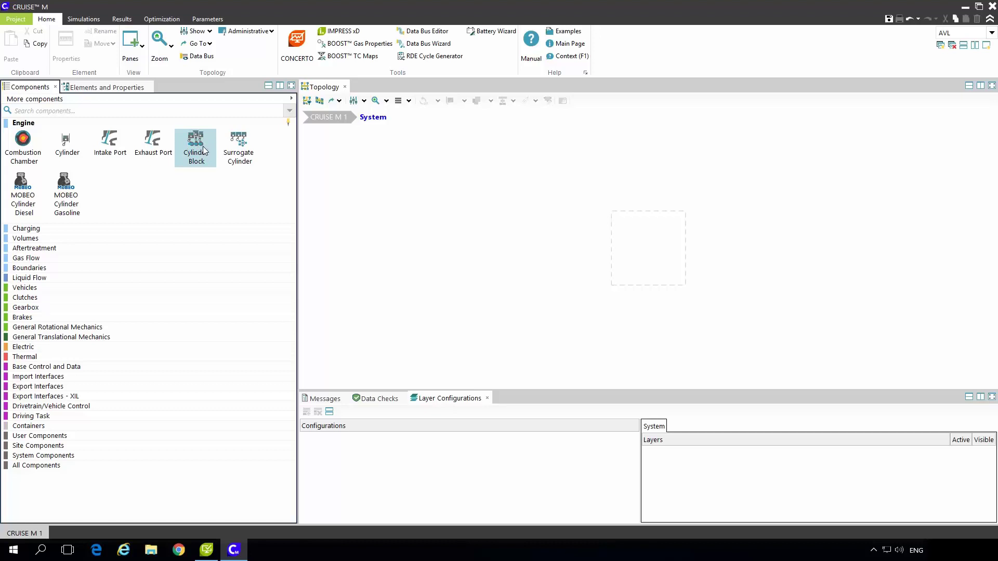
click(113, 145)
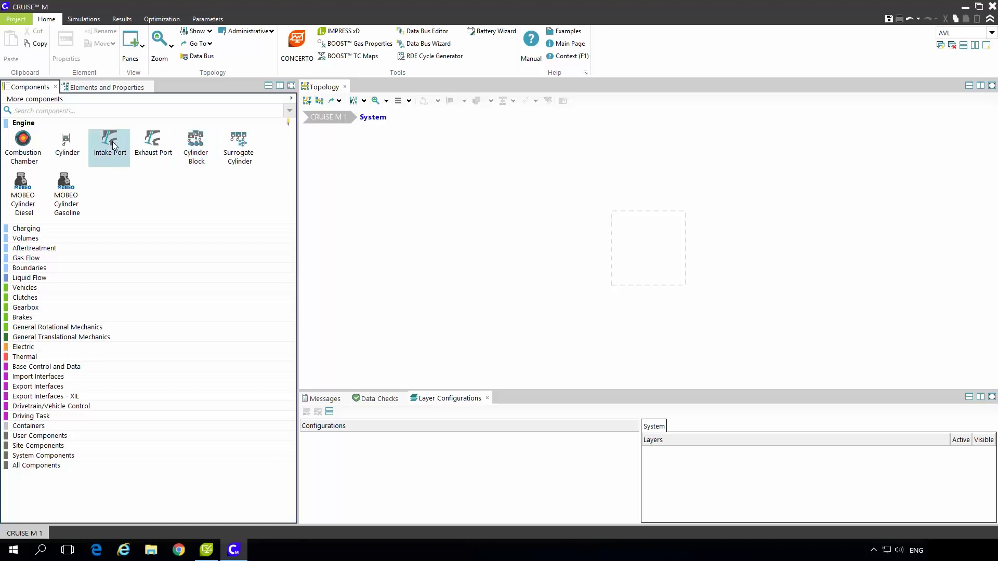
click(151, 143)
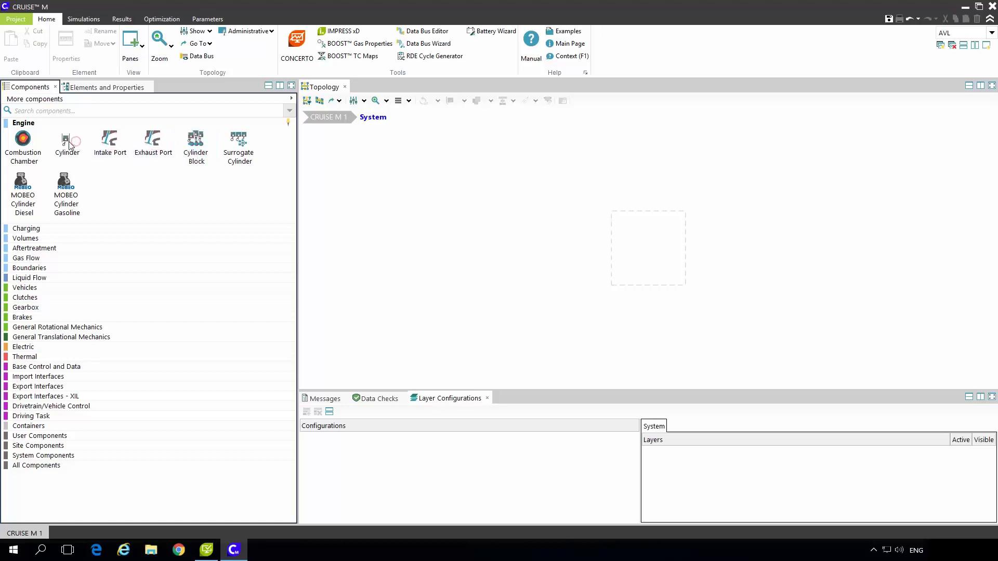
click(28, 143)
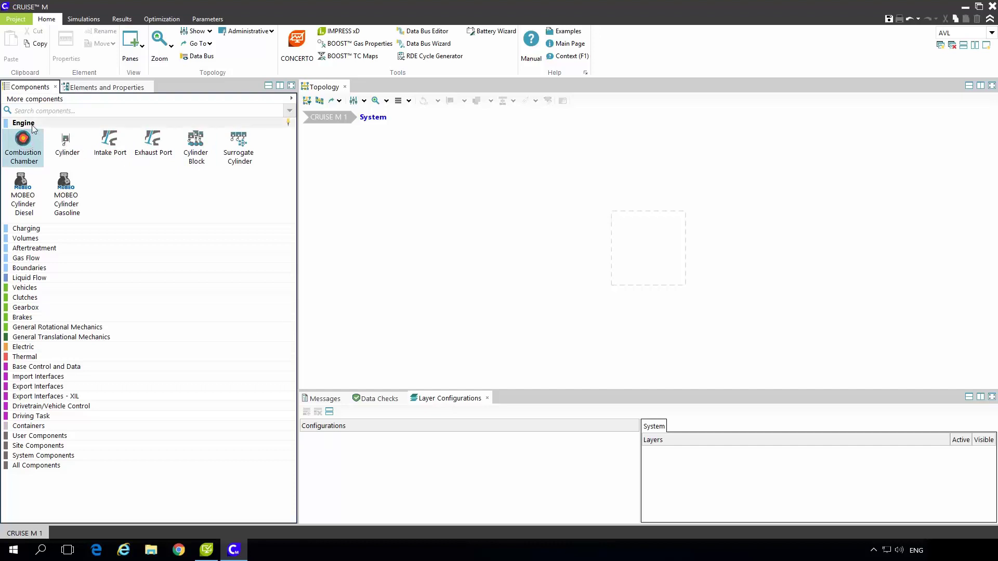
Expand and collapse the Charging category, then expand Volumes.
click(32, 124)
click(29, 133)
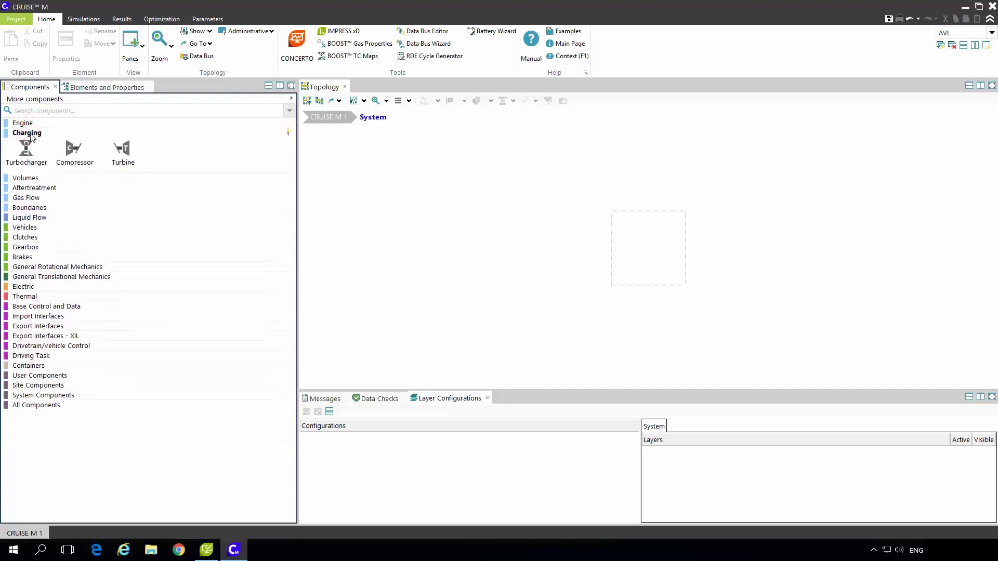
click(29, 133)
click(28, 143)
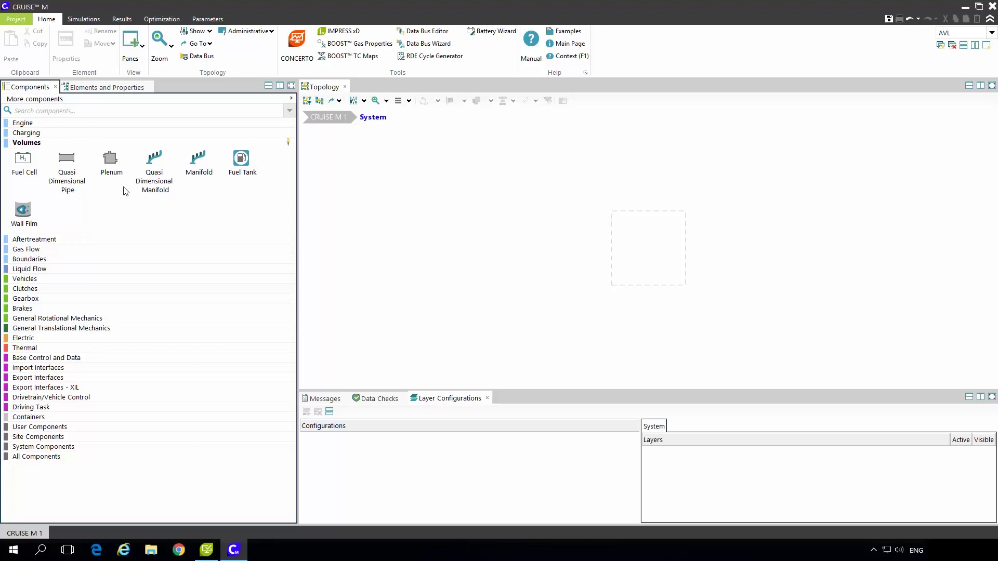
Collapse Volumes, expand Gas Flow and Boundaries, then collapse Boundaries again.
click(26, 144)
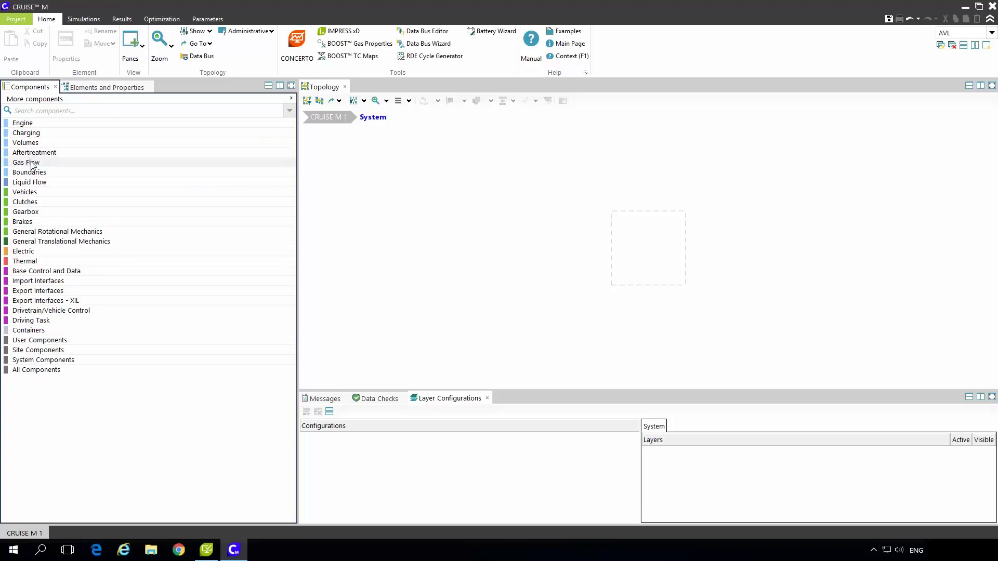
click(31, 163)
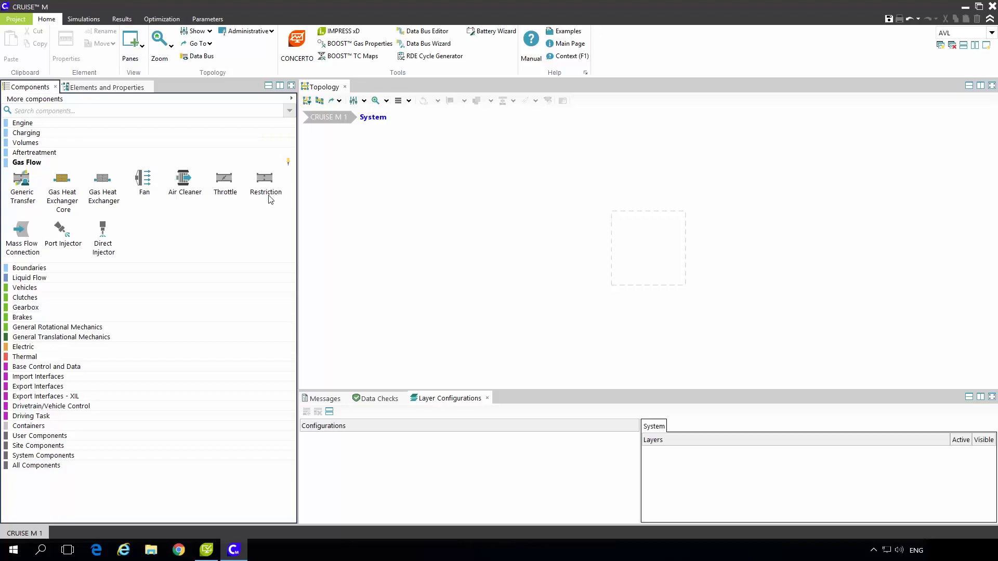
click(48, 268)
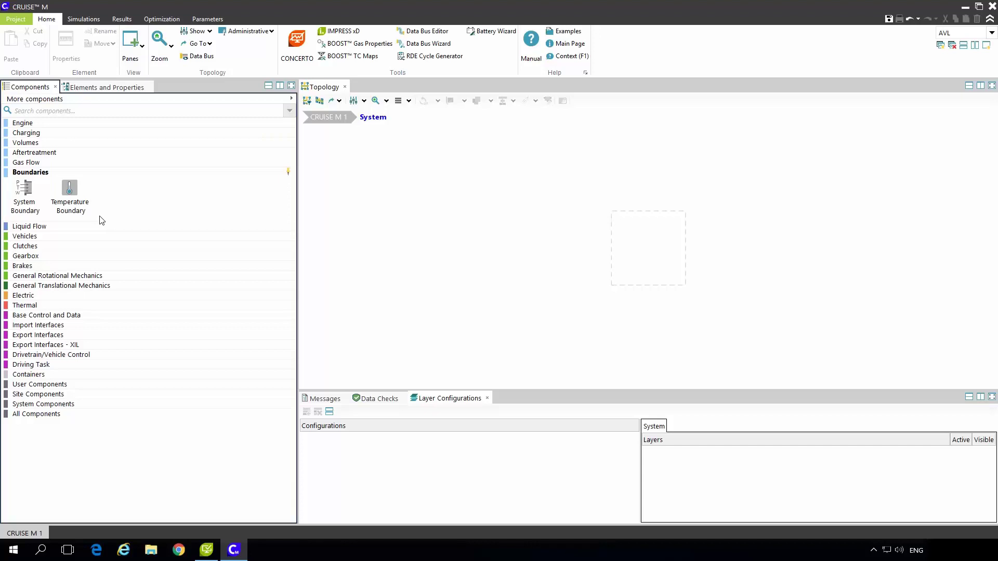
click(41, 173)
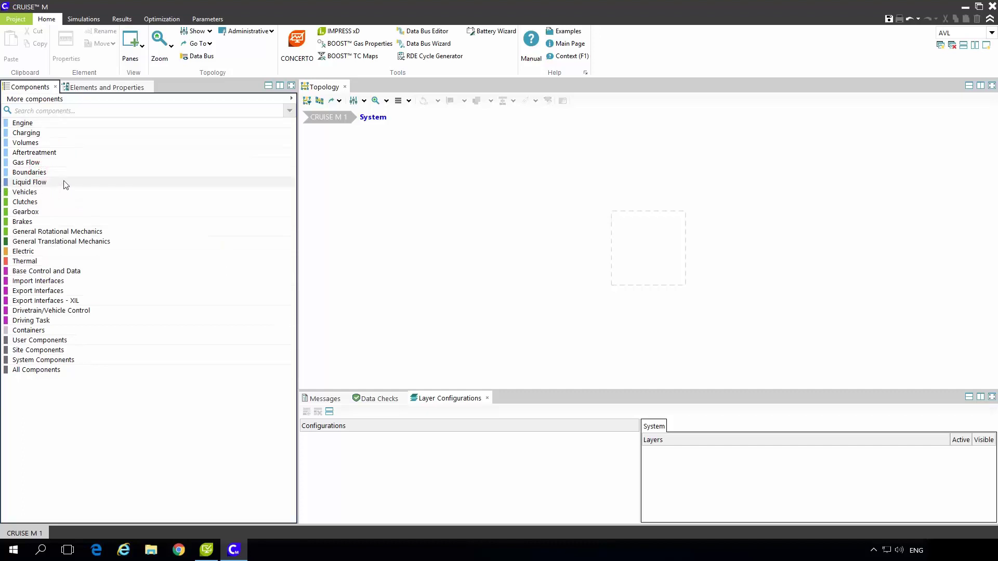
Expand and collapse General Rotational Mechanics, then expand Base Control and Data.
click(42, 232)
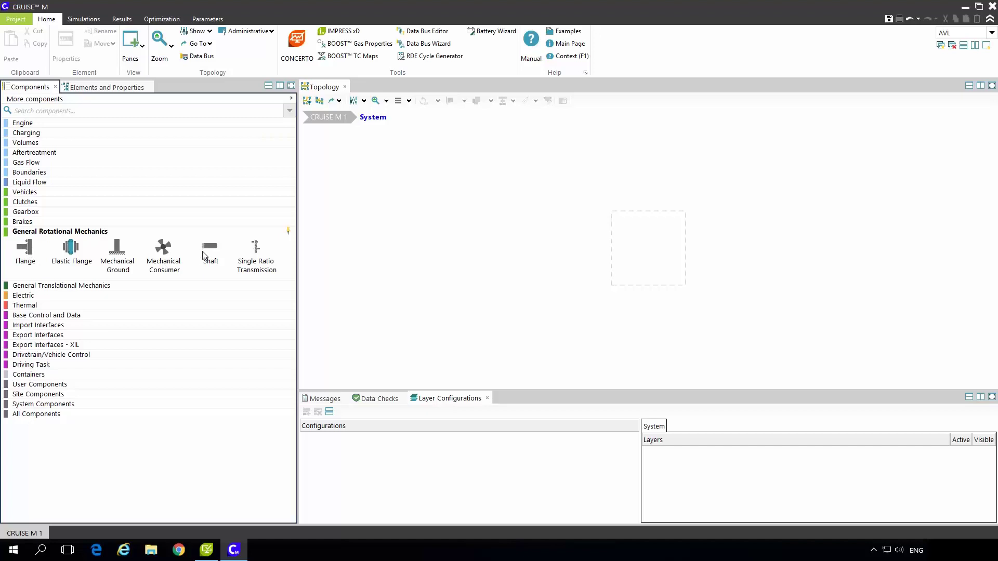
click(23, 232)
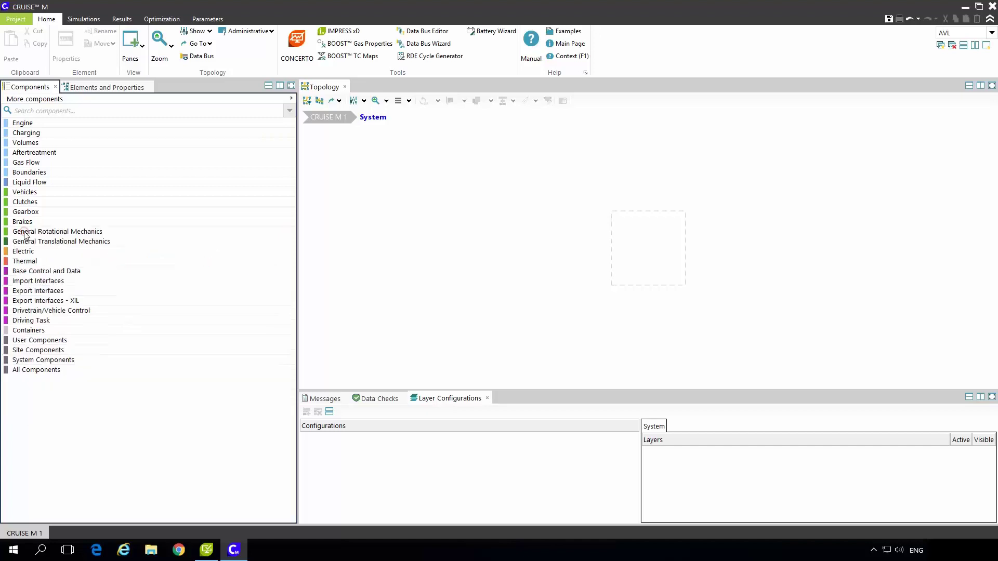
click(37, 271)
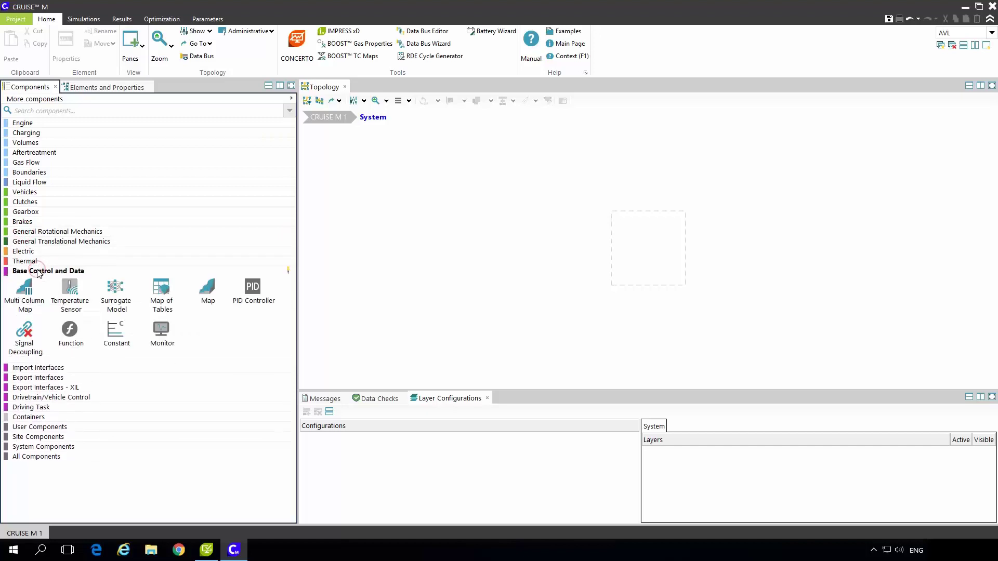